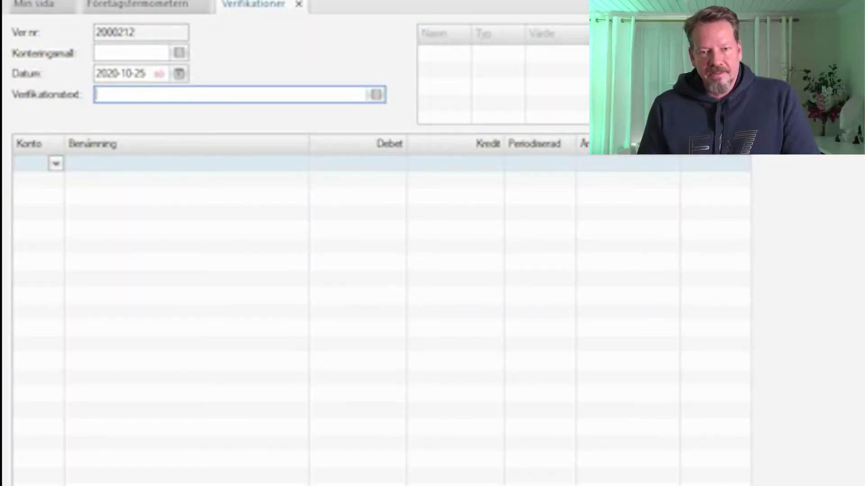
Enter Skatteverket as the voucher text and add a first line crediting tax account 1630 with 18 119,00.
text(Sk)
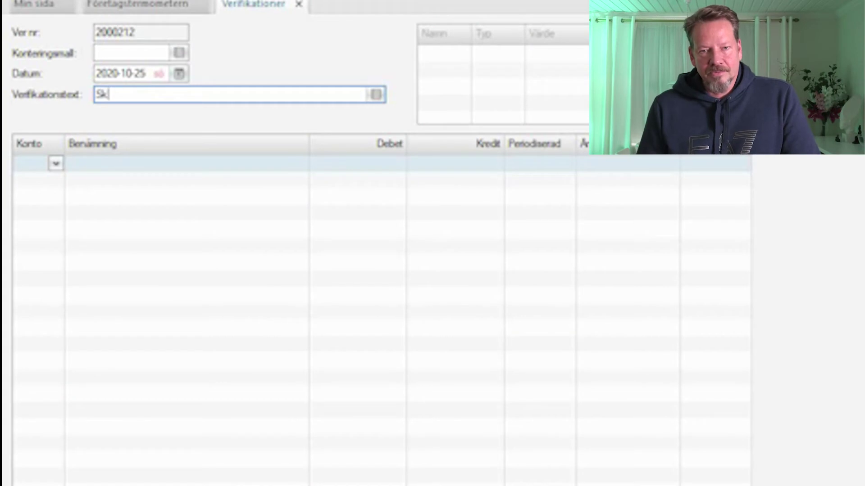
text(atteverket)
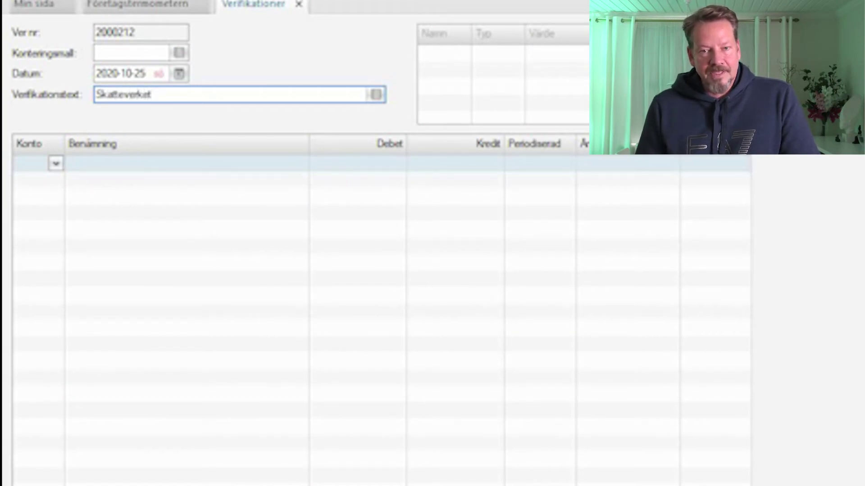
click(30, 163)
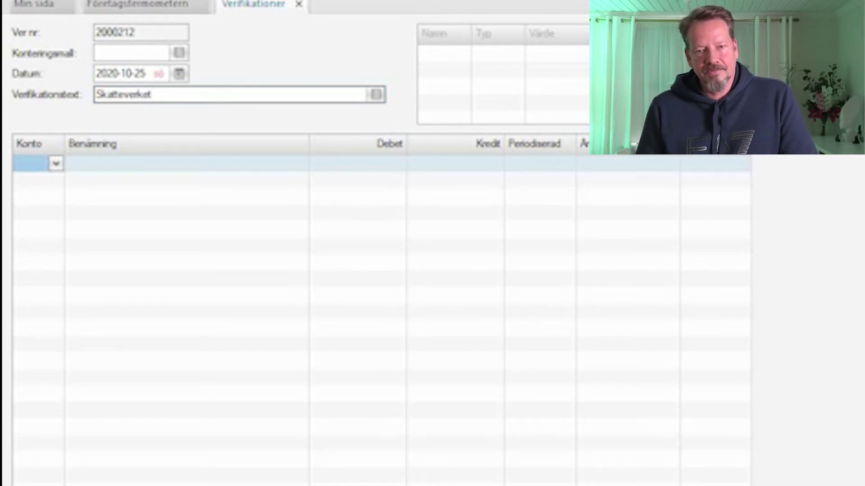
text(1630)
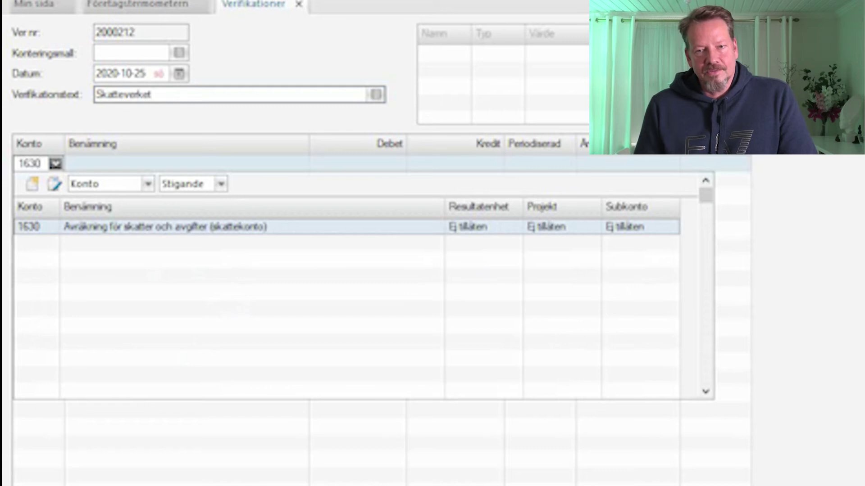
key(Return)
key(Tab)
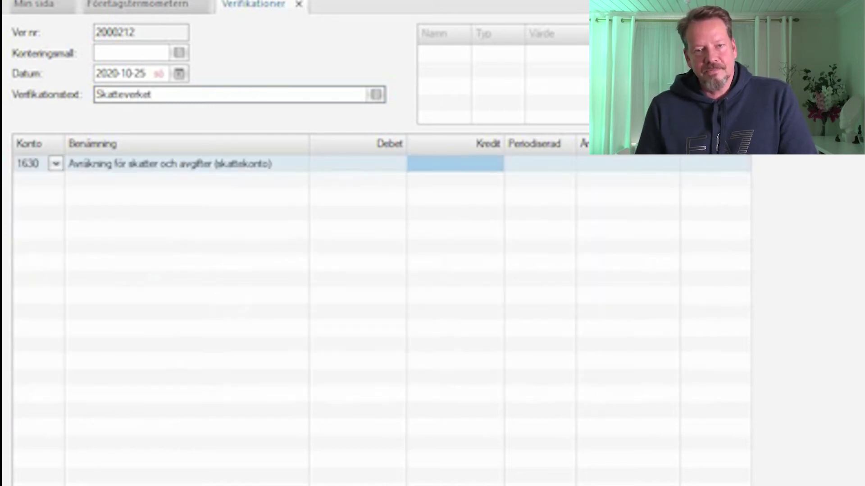
text(18115)
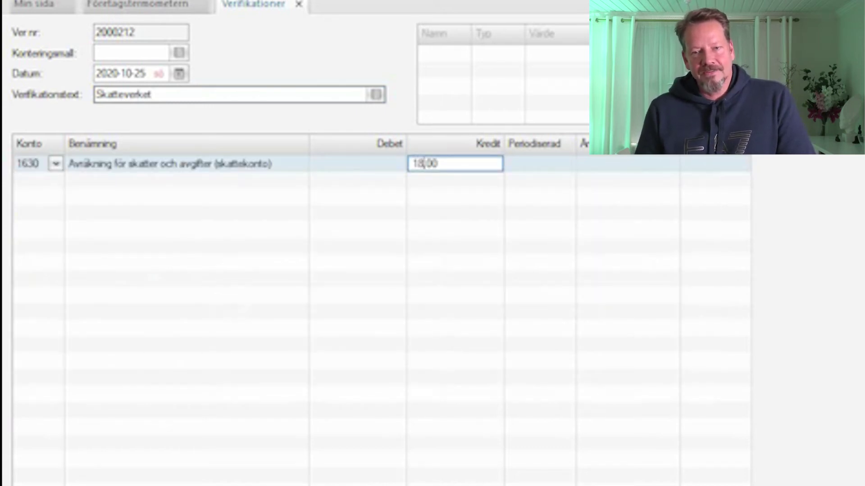
key(Return)
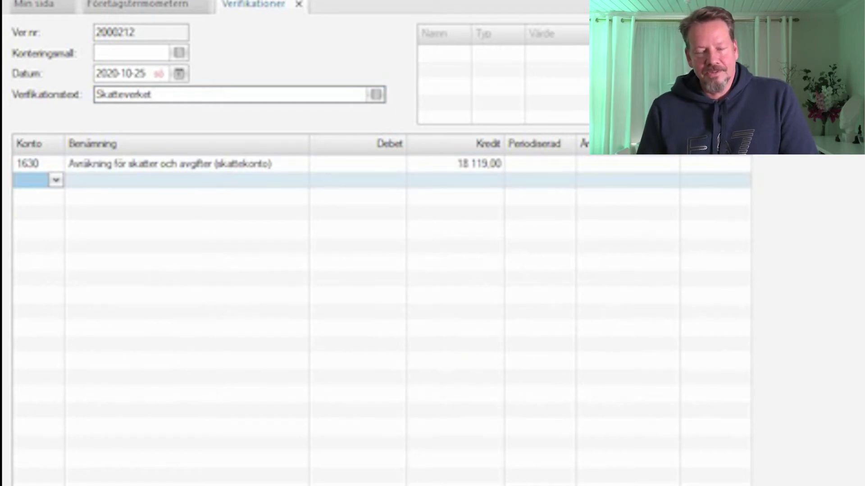
Add a line debiting account 2510 Skatteskulder with 18 119,00.
text(2510)
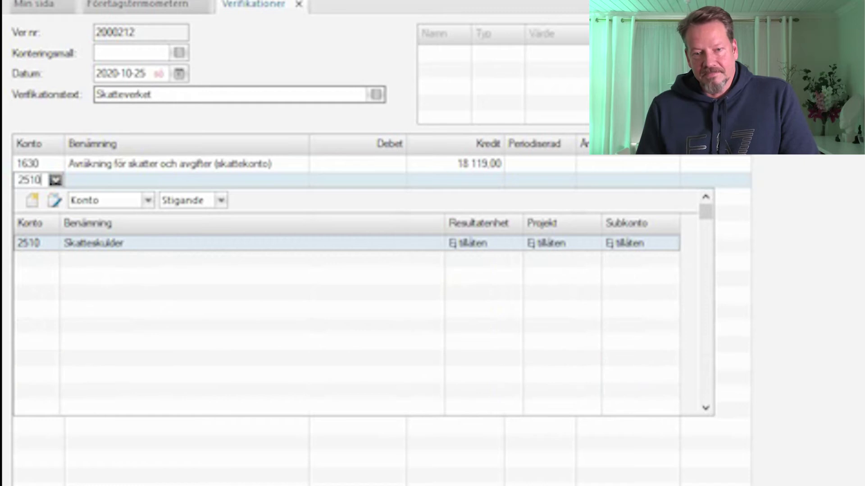
key(Return)
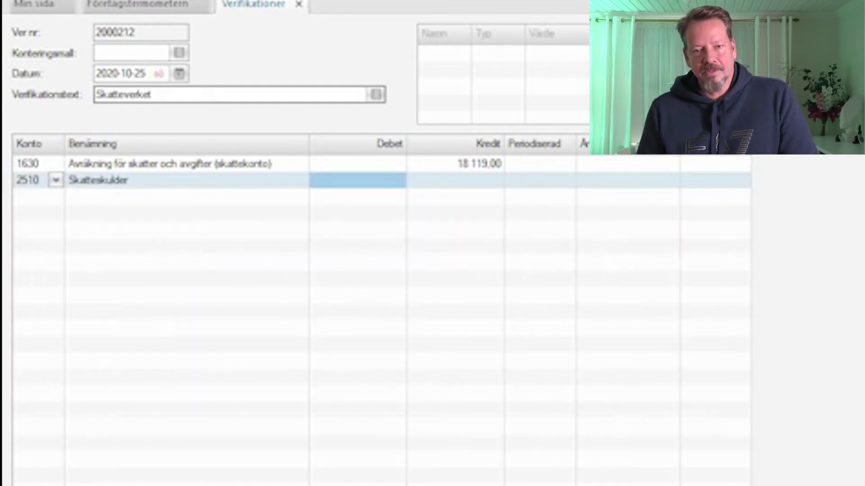
key(Return)
key(Return)
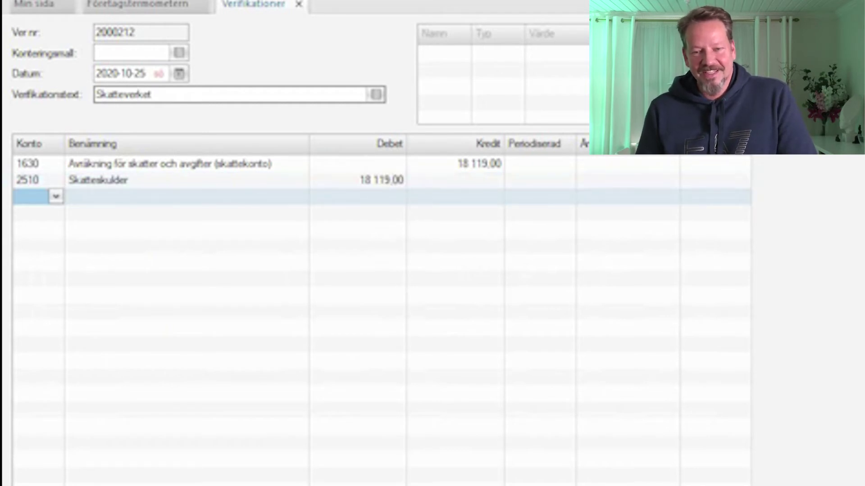
Add another line for tax account 1630 with a credit of 64 365,00.
text(1630)
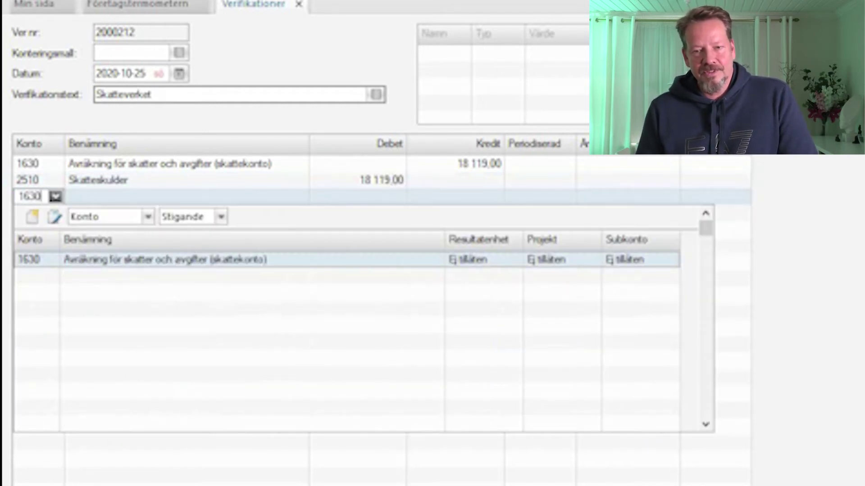
key(Return)
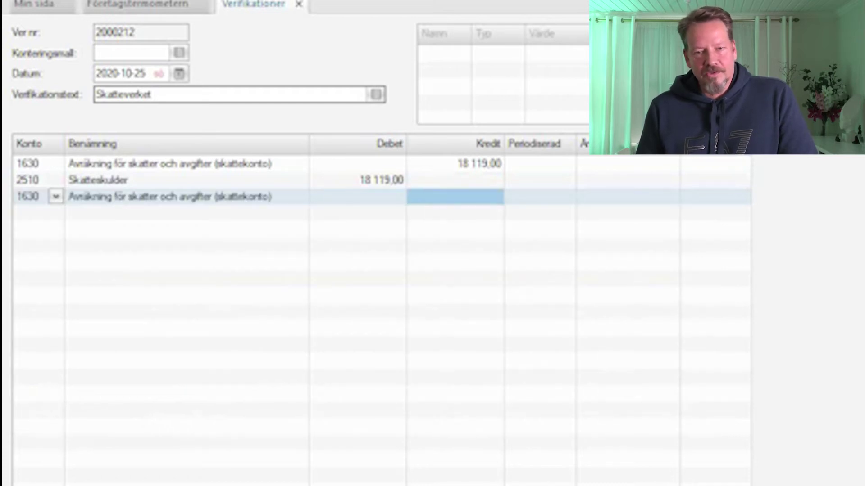
text(64 )
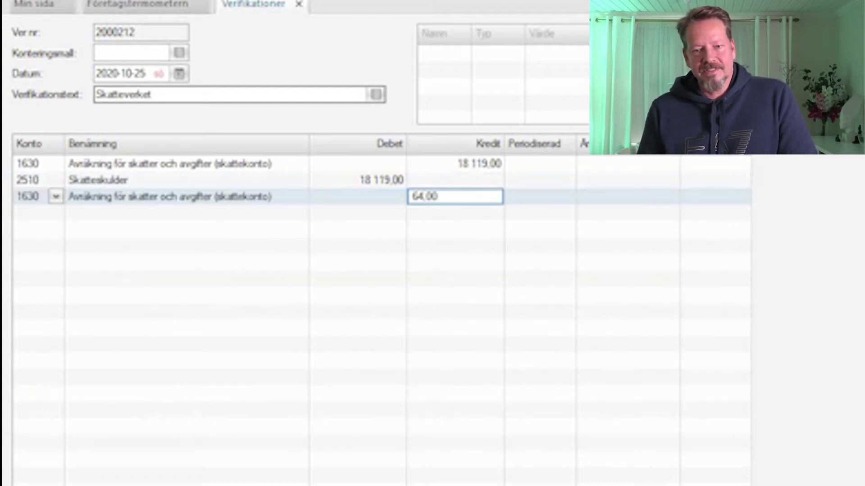
text(365)
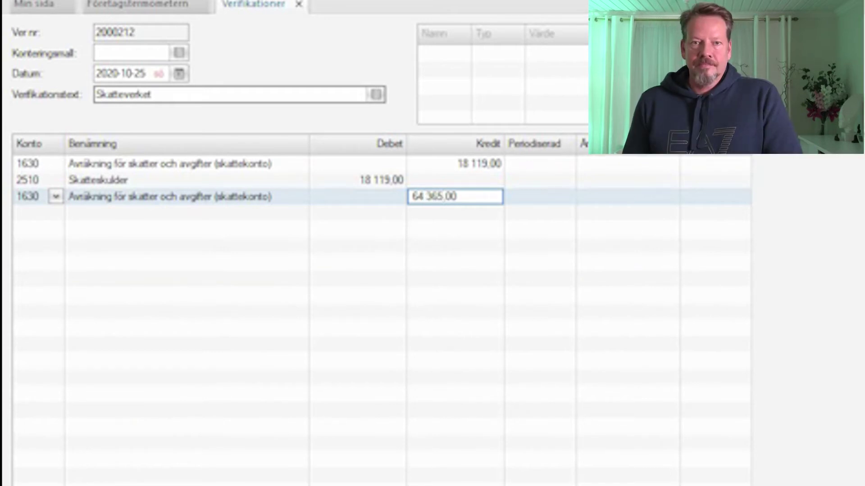
key(Return)
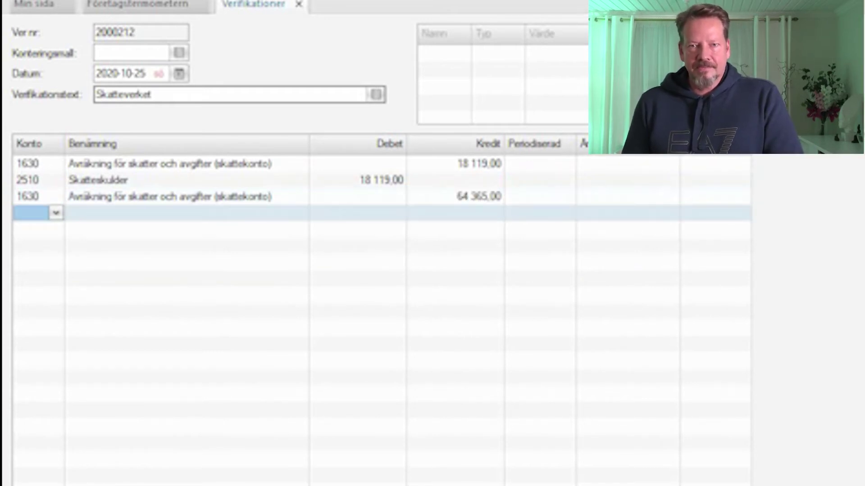
Add a line debiting account 2730, Lagstadgade sociala avgifter o särskild löneskatt, with 64 365,00.
text(273)
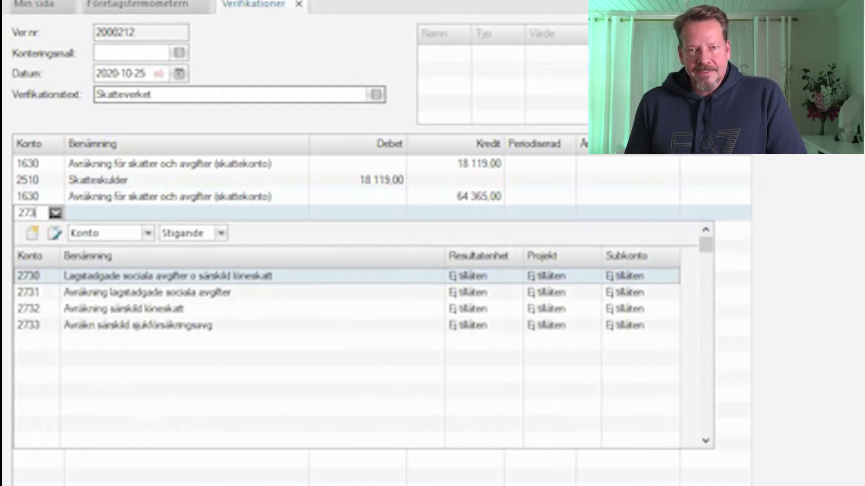
key(Return)
text(64365)
key(Return)
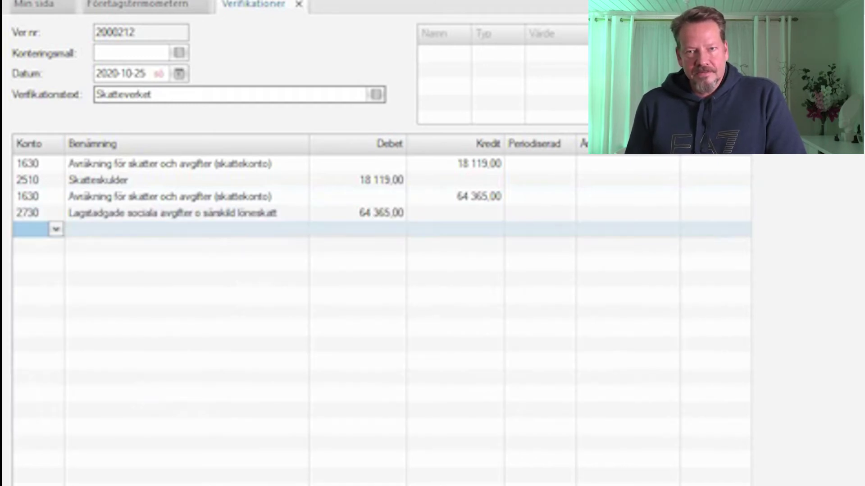
Add another line for tax account 1630 with a credit of 47 719,00.
text(1630)
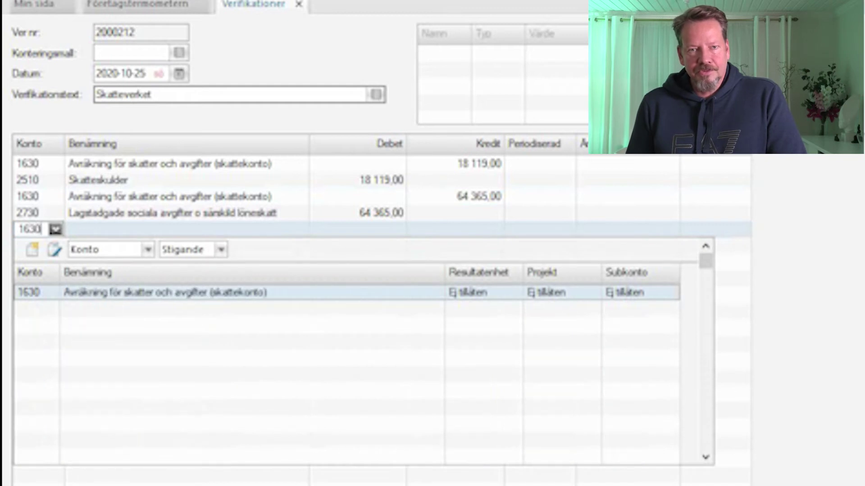
key(Return)
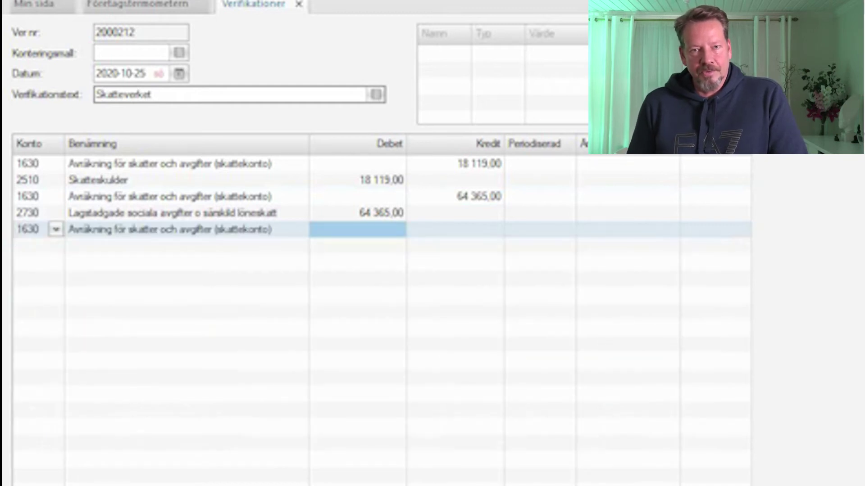
key(Tab)
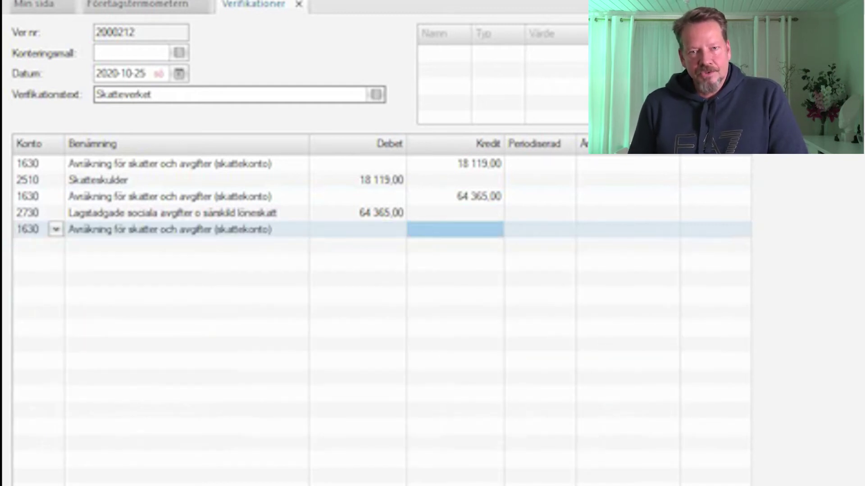
text(47 719)
key(Return)
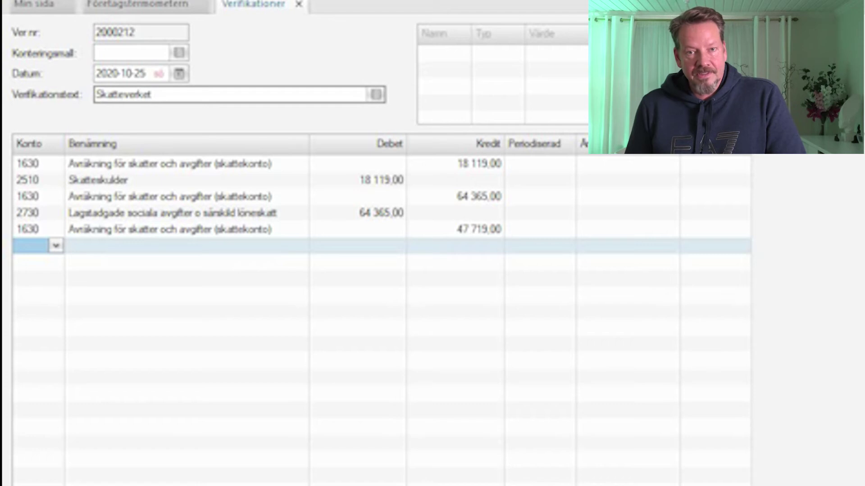
Add a line debiting account 2710 Personalskatt with 47 719,00.
text(2710)
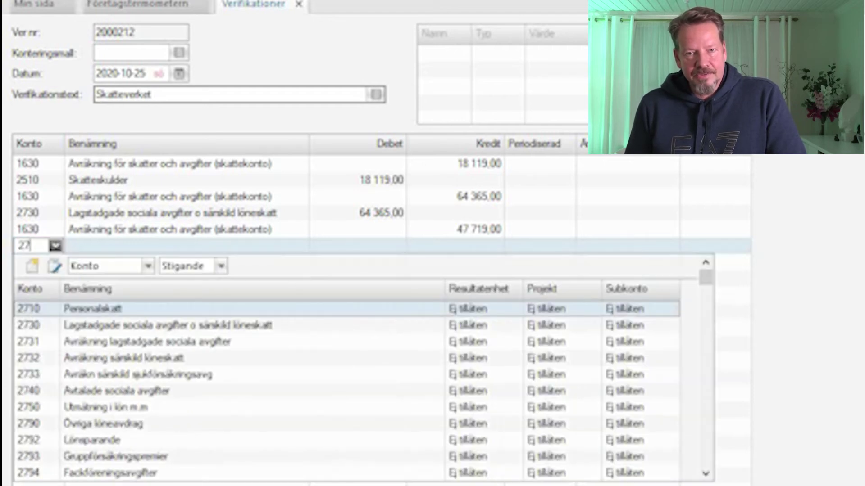
key(Return)
key(Return)
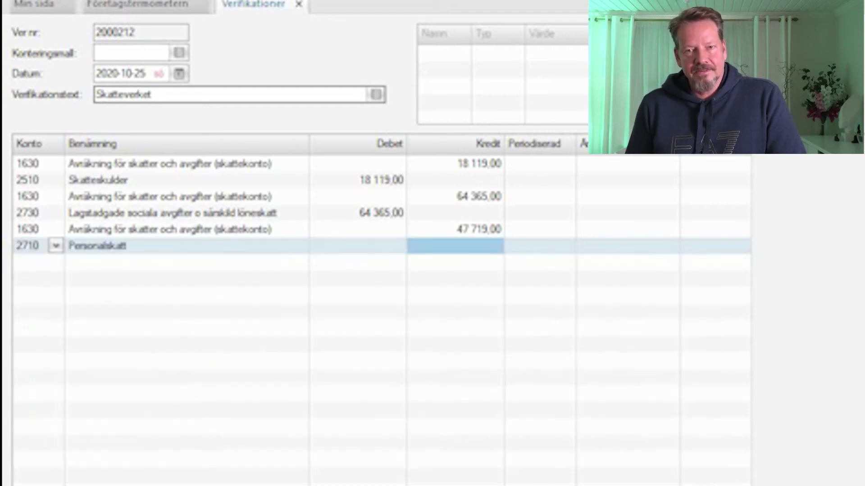
key(Return)
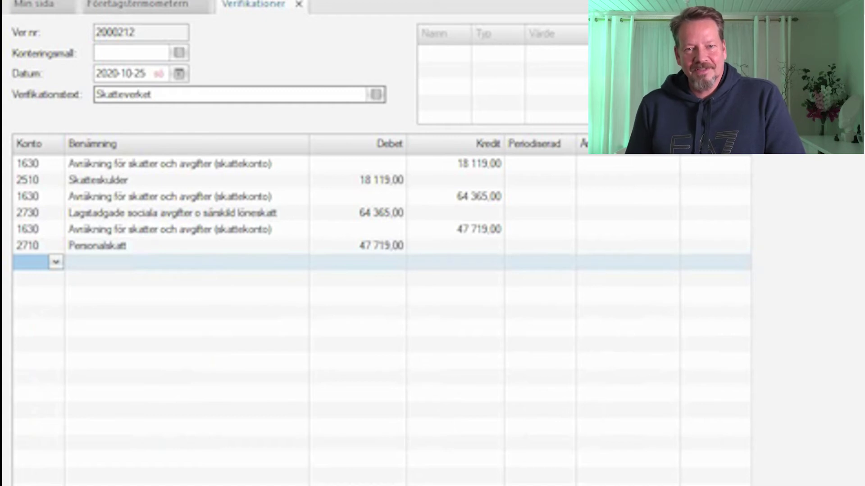
Add another line for tax account 1630 with a credit of 97 590,00.
text(1630)
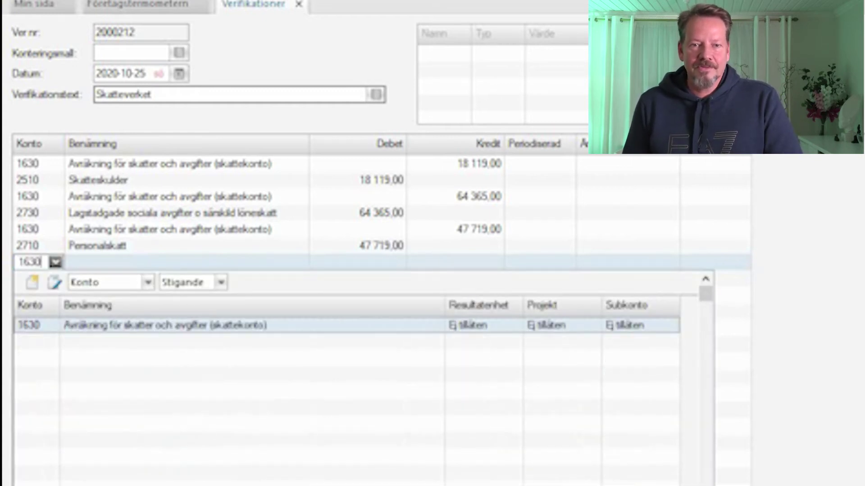
key(Return)
key(Return)
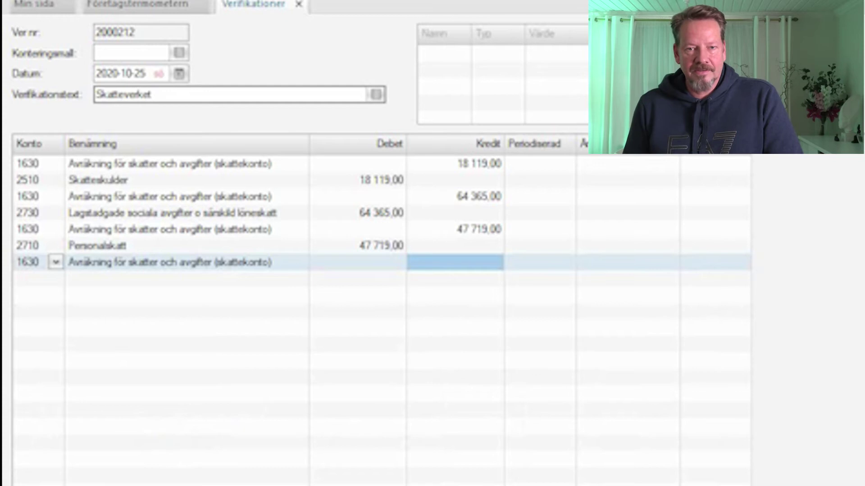
text(97590)
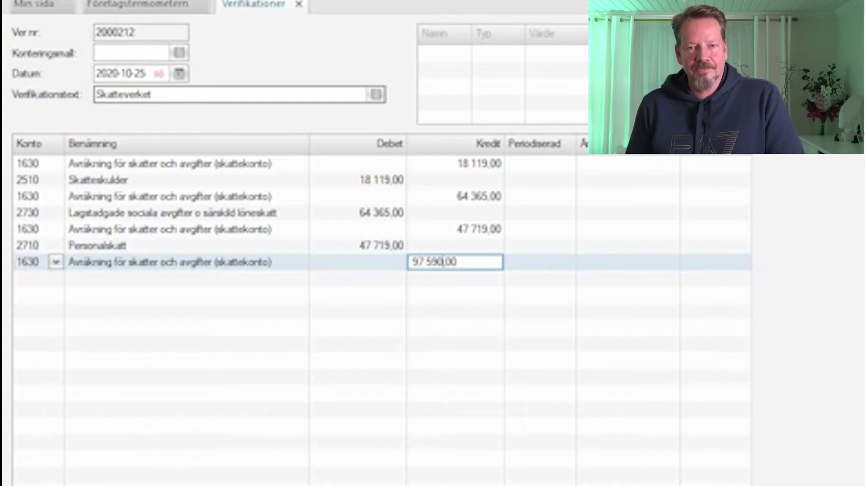
key(Return)
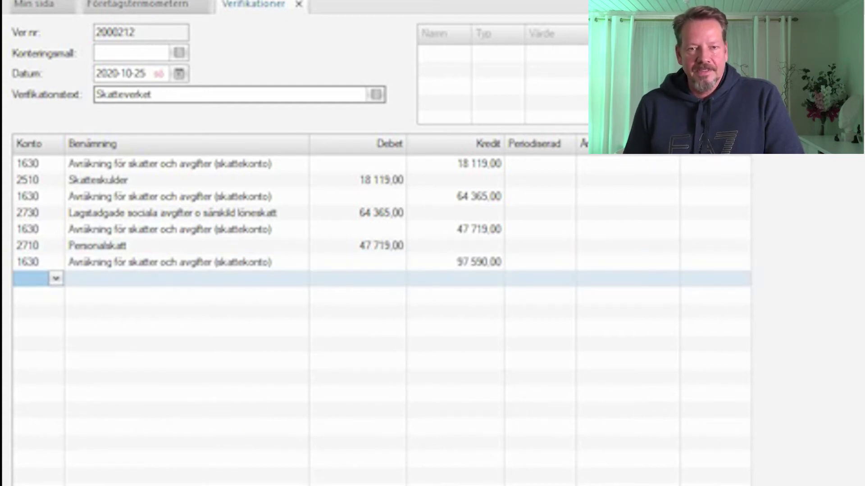
Add a line debiting VAT account 2650 Redovisningskonto för moms with 97 590,00.
text(2650)
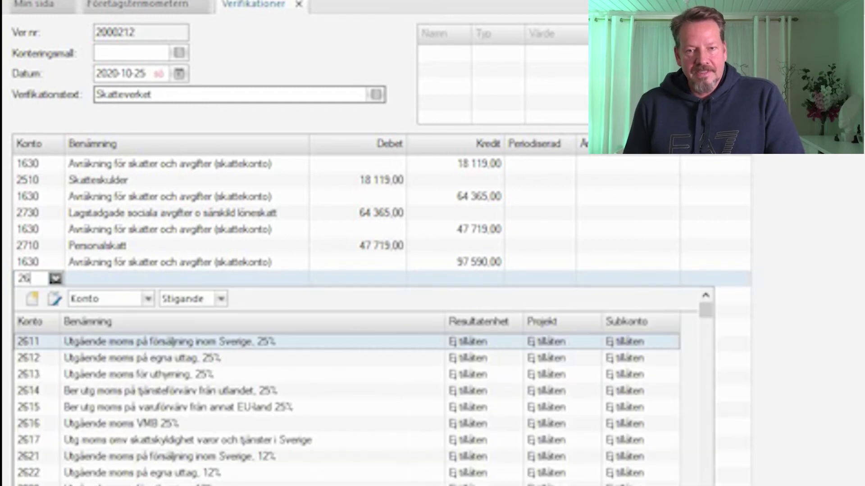
key(Return)
key(Return)
key(Return)
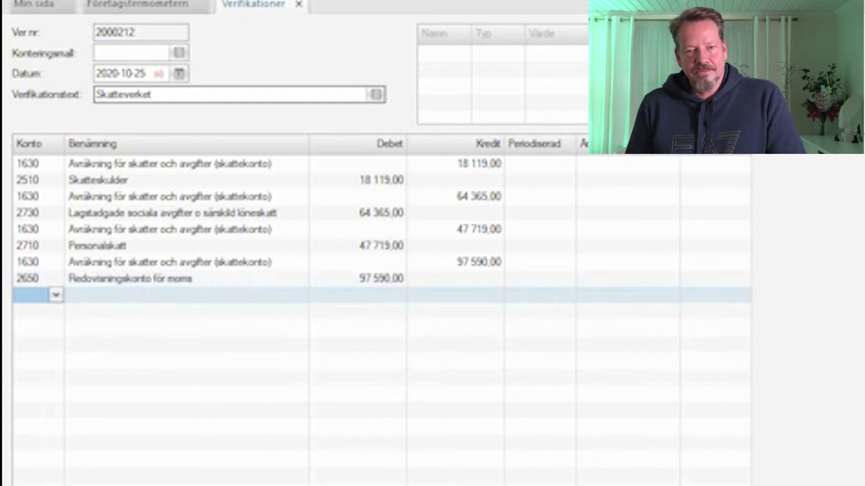
Add a line debiting tax account 1630 with 195 770,00 for the deposit.
text(1630)
key(Return)
key(Return)
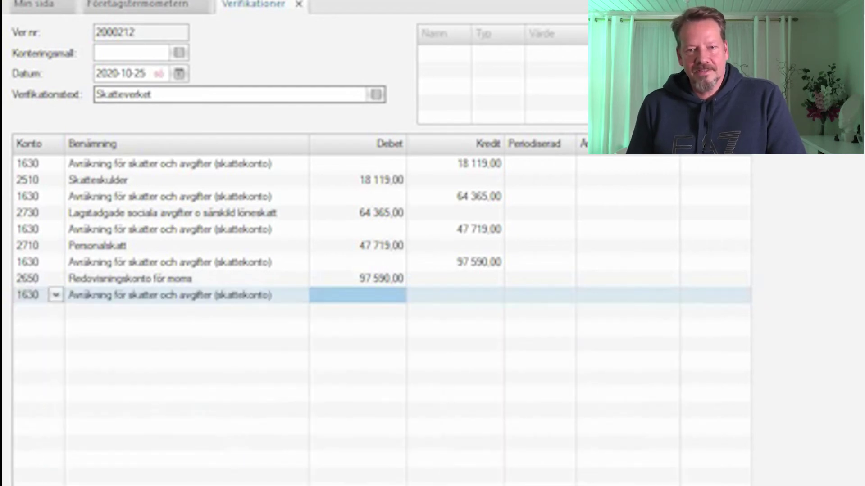
text(195 )
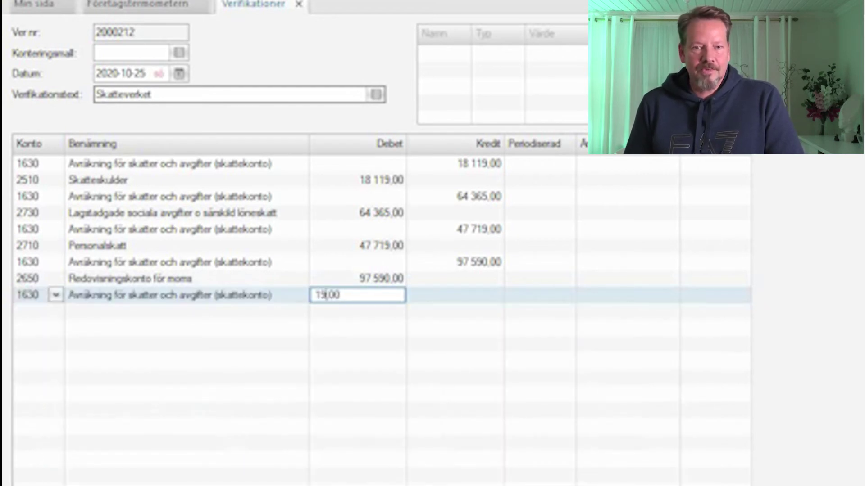
text(770)
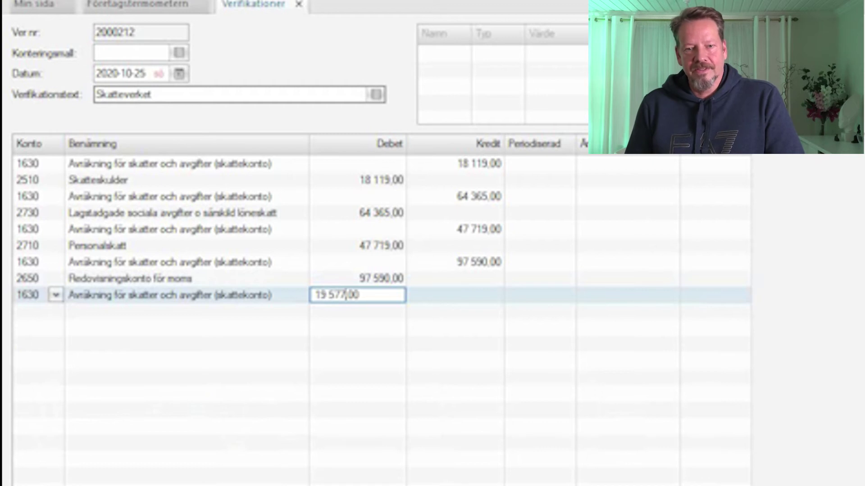
key(Return)
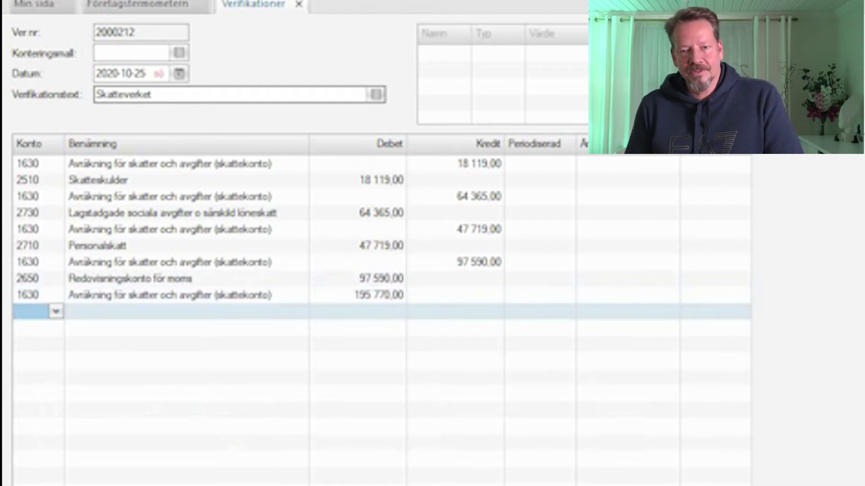
Add a voucher line for bank account 1930 Företagskonto/checkkonto/affärskonto.
text(1930)
key(Return)
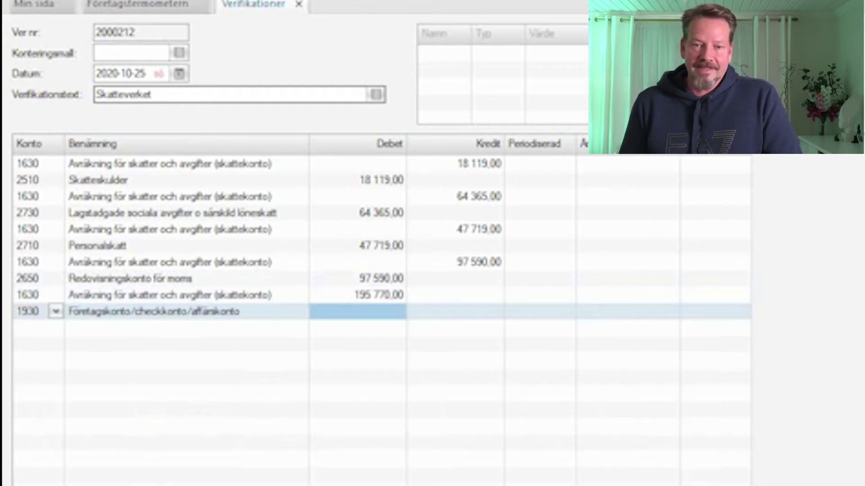
key(Return)
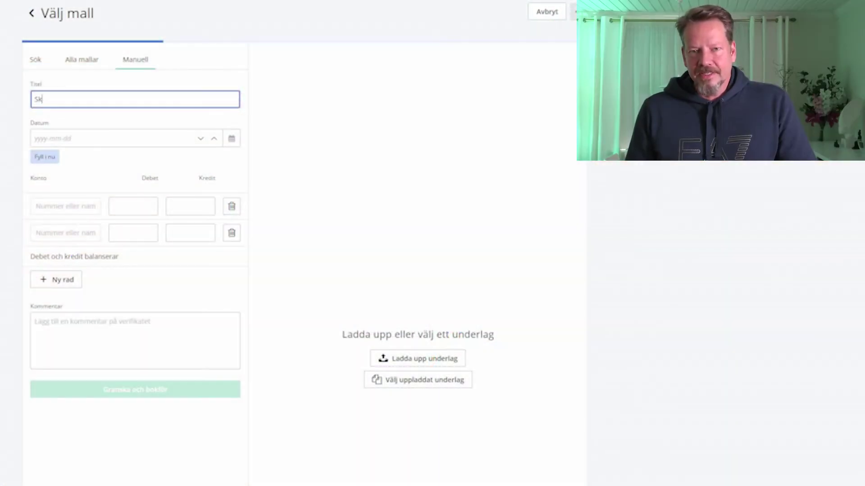
In the manual entry form under Välj mall, title the voucher Skatteverket and date it 2020-10-27.
text(atteverket)
click(111, 138)
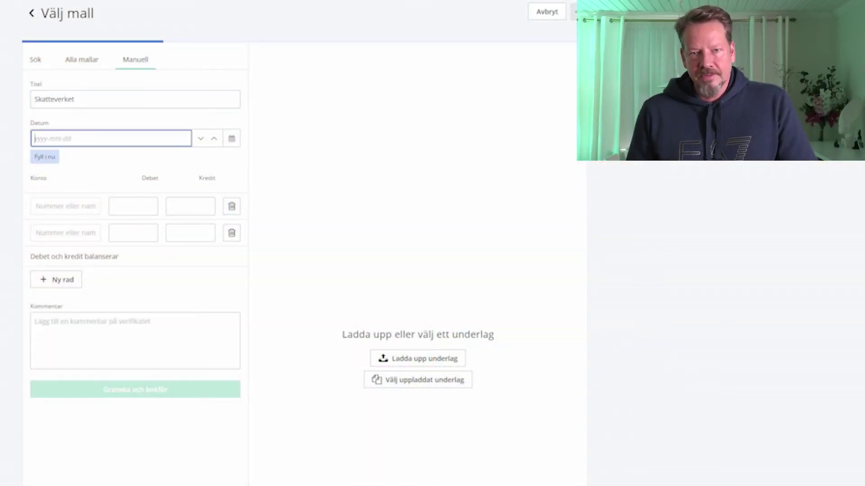
text(20201027)
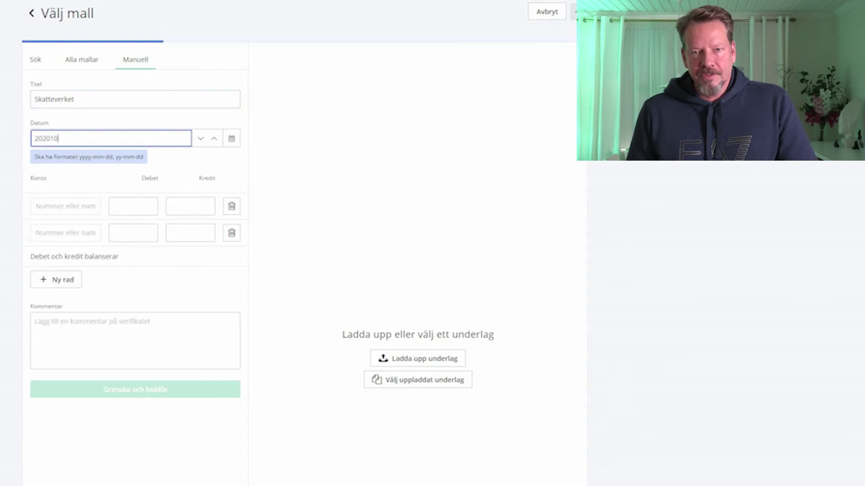
Fill the first line with tax account 1630 and a credit of 18119.
click(65, 190)
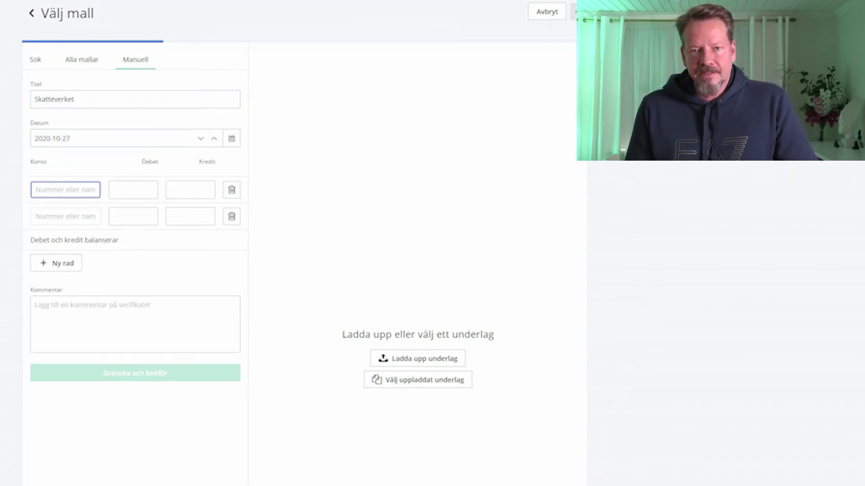
text(1630)
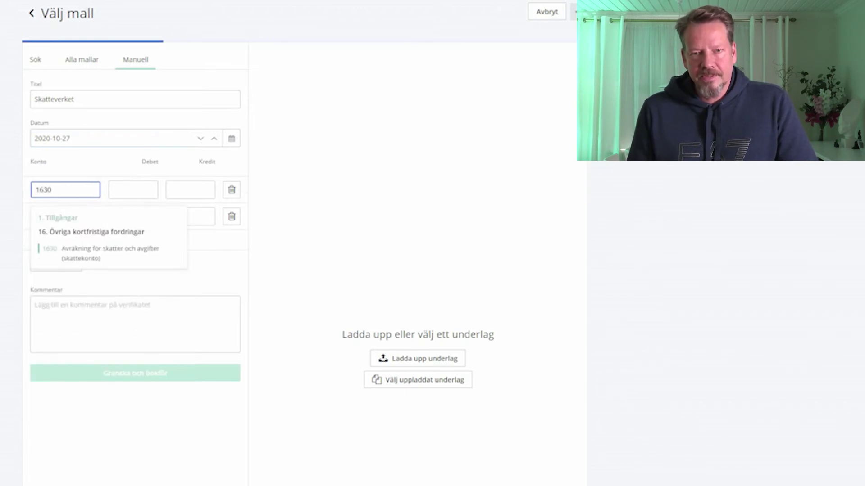
key(Return)
key(Tab)
key(Tab)
text(18119)
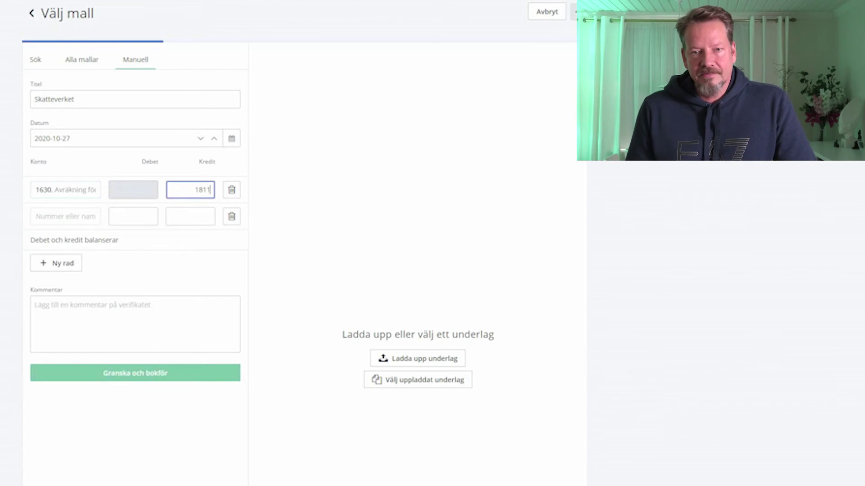
Fill the second line with account 2510 Skatteskulder and a debit of 18119.
click(65, 217)
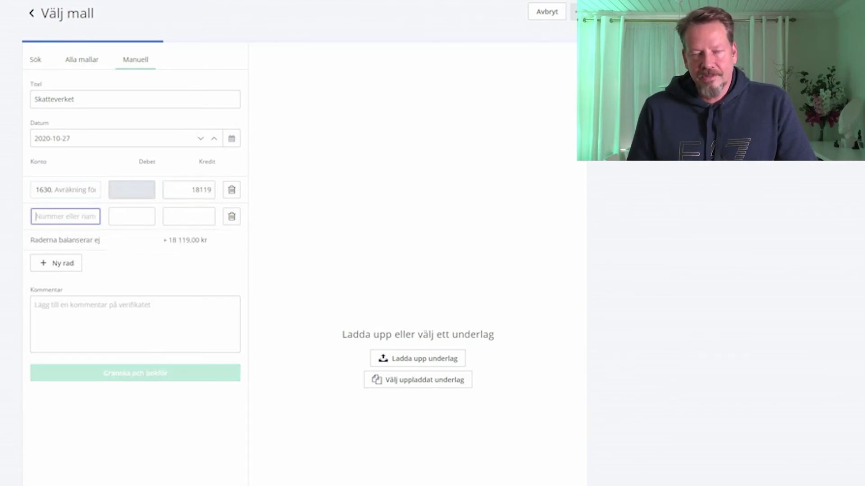
text(2510)
key(Return)
key(Tab)
text(18119)
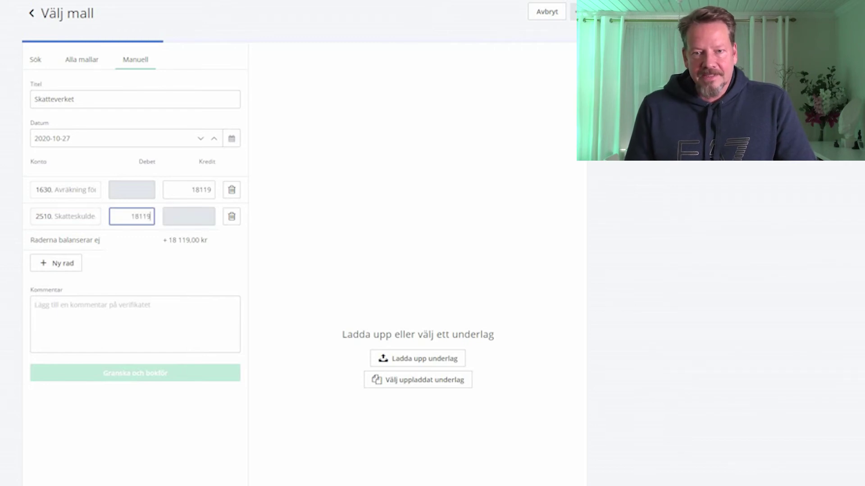
Add a new line crediting tax account 1630 with 64365.
key(Tab)
key(Tab)
key(Return)
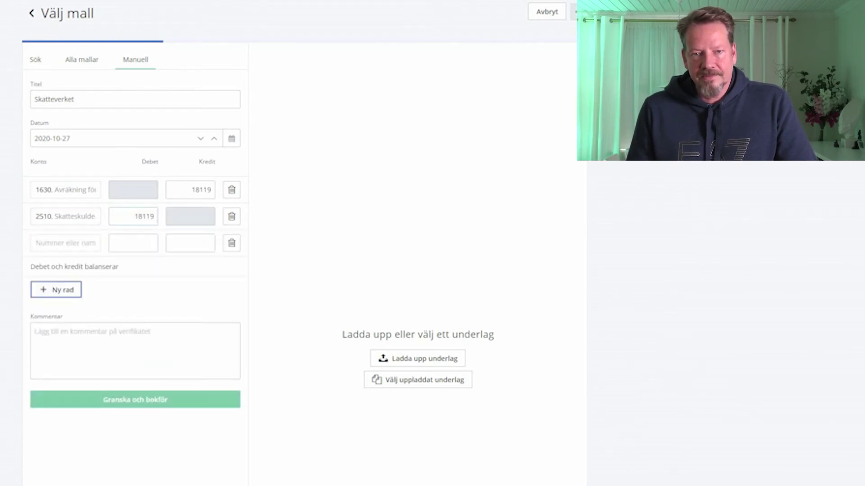
text(4)
key(BackSpace)
text(1630)
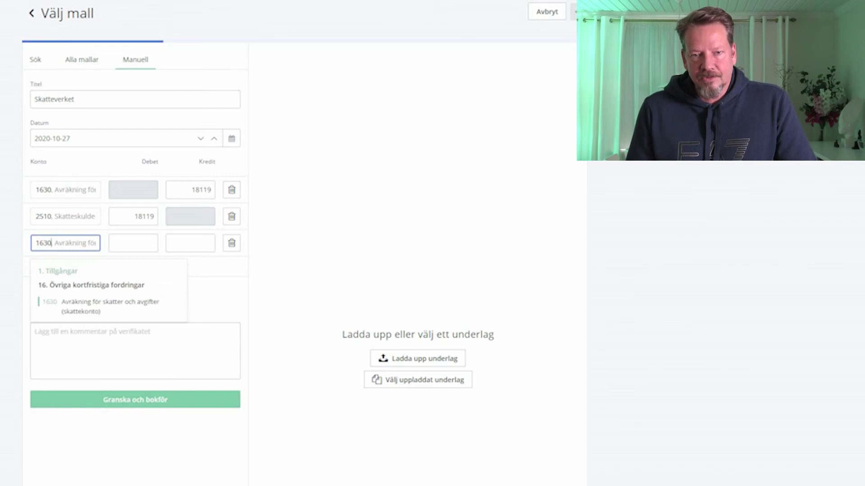
key(Tab)
key(Tab)
text(6)
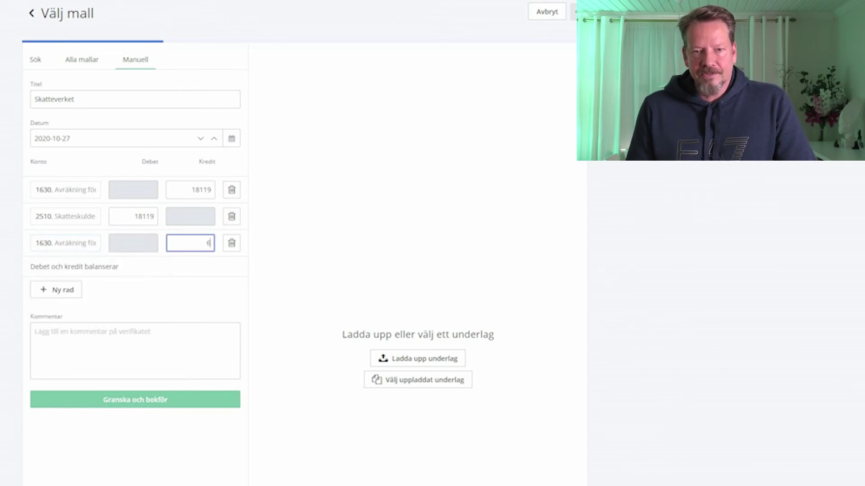
text(4365)
Add a line debiting account 2730 Lagstadgade sociala avgifter och särskild löneskatt with 64365.
key(Tab)
key(Tab)
key(Return)
text(273)
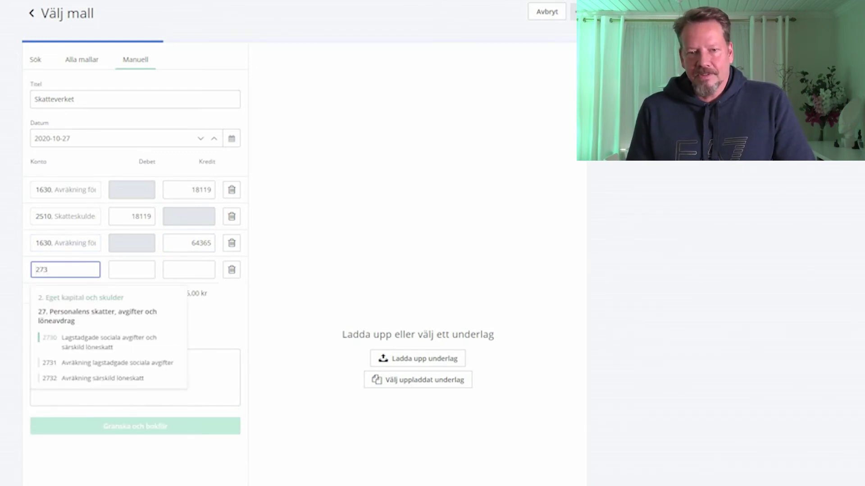
key(Tab)
key(Tab)
text(64)
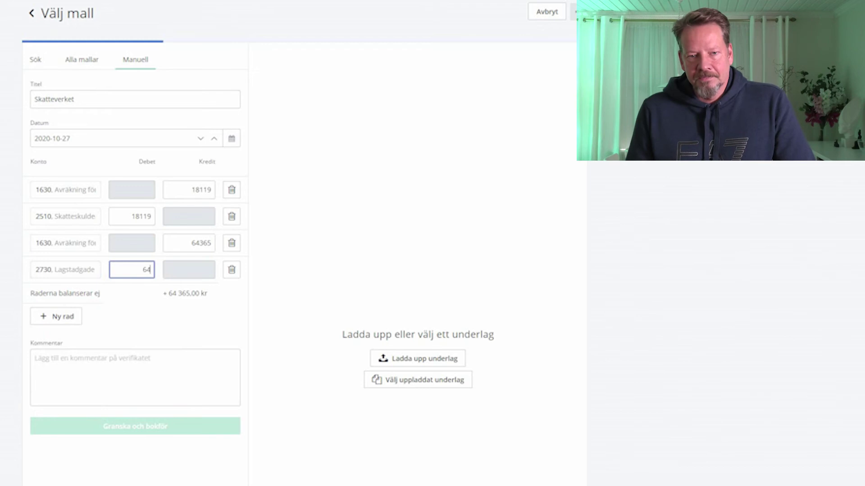
text(365)
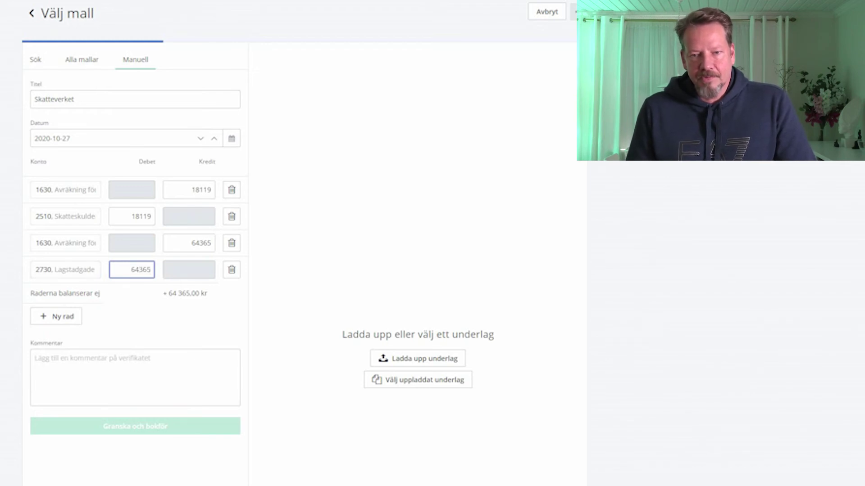
Add another line for tax account 1630 with a credit of 47719.
key(Tab)
text(1630)
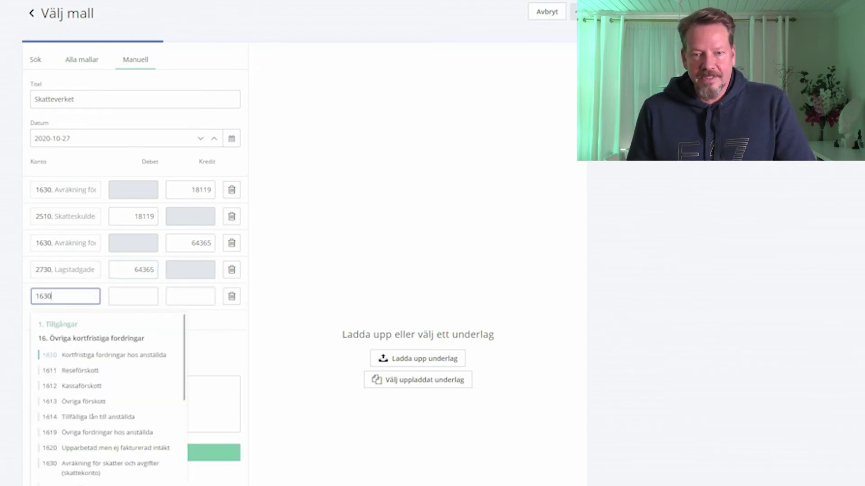
key(Tab)
key(Tab)
key(Tab)
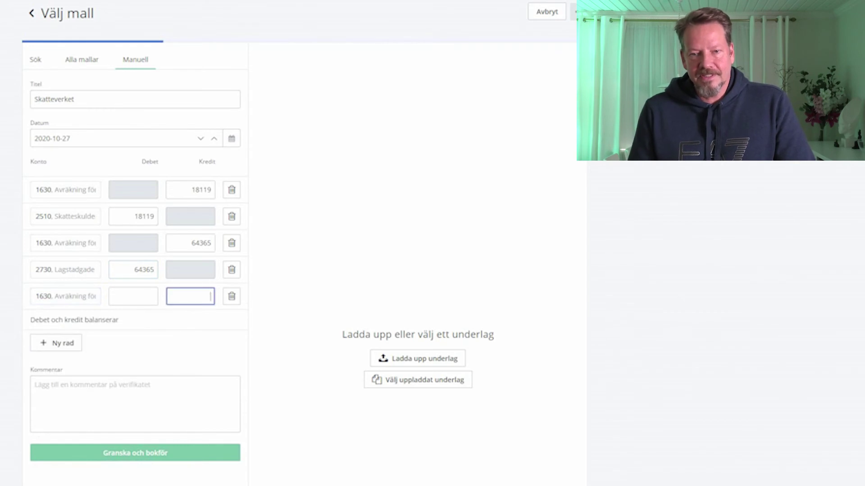
text(47719)
Add a line debiting account 2710 Personalskatt with 47719.
key(Return)
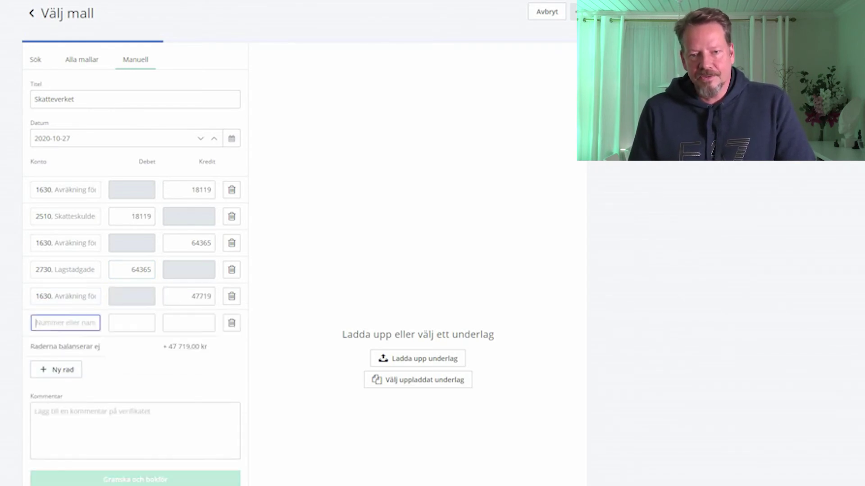
text(2710)
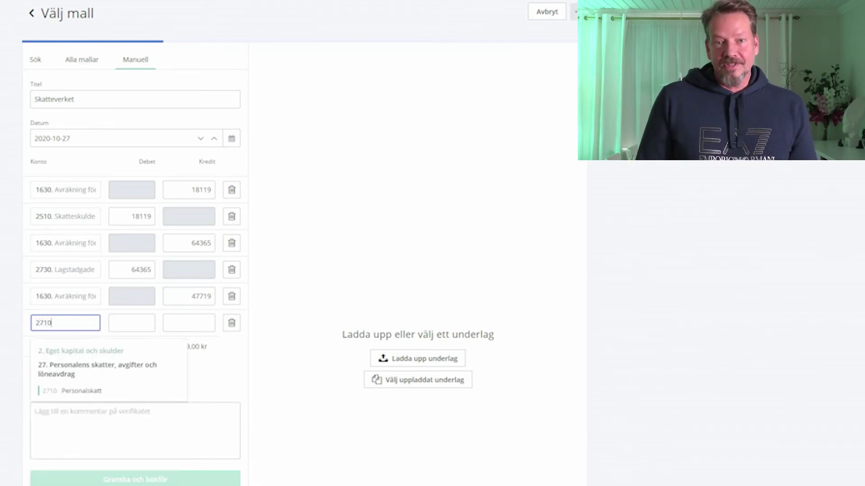
key(Return)
key(Tab)
text(47)
text(19)
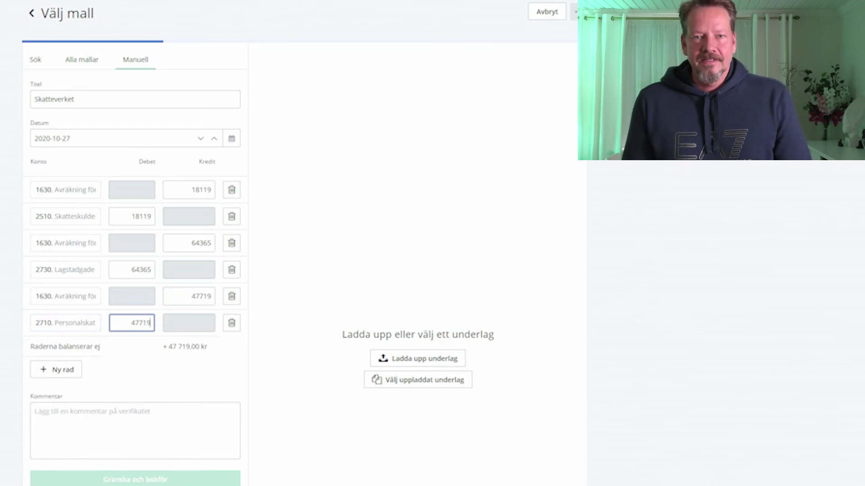
Add a further line for tax account 1630 with a credit of 97590.
key(Tab)
key(Tab)
key(Return)
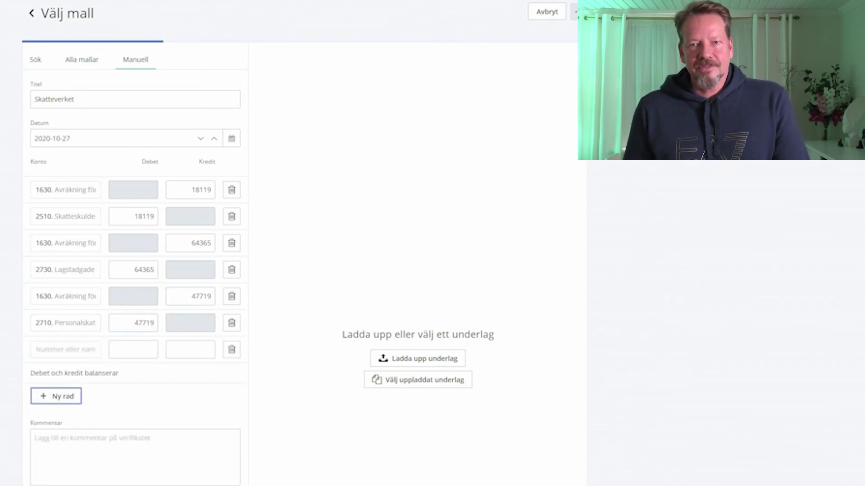
click(65, 350)
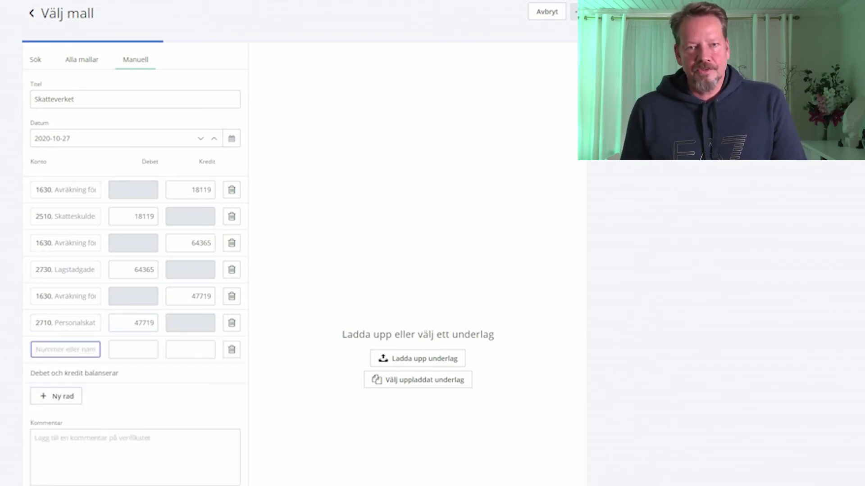
text(1630)
key(Return)
click(190, 350)
text(97590)
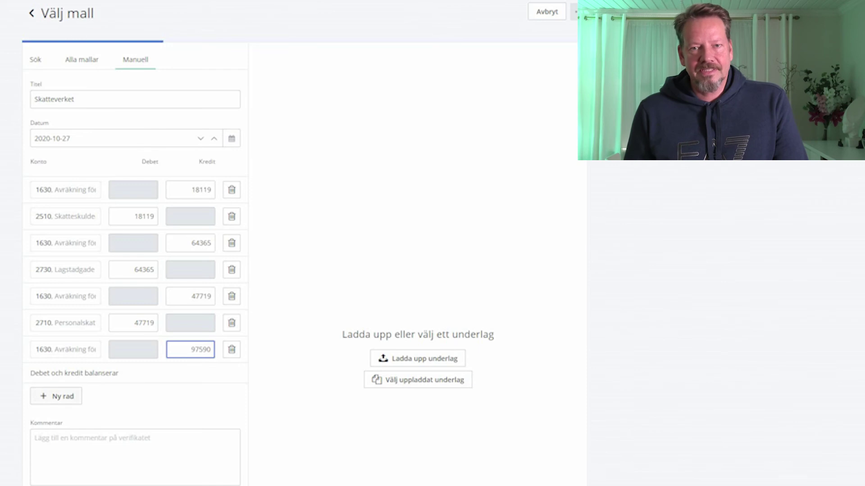
Add a line debiting VAT account 2650 Redovisningskonto för moms with 97590.
key(Return)
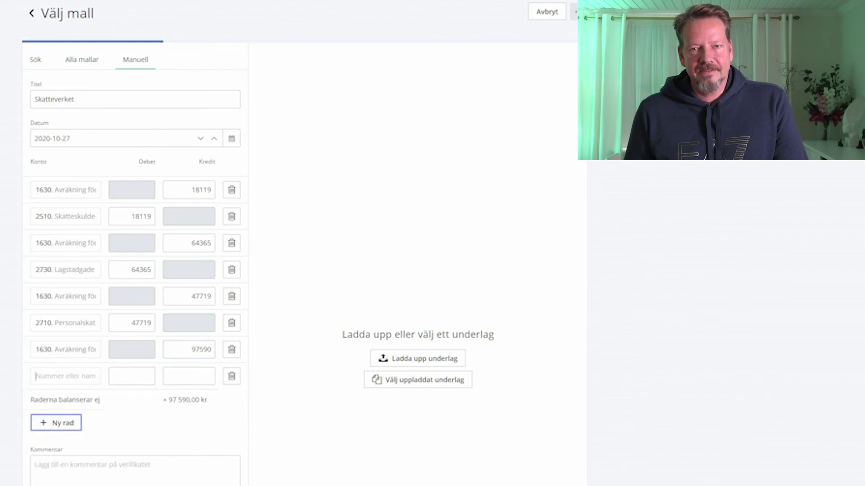
text(2650)
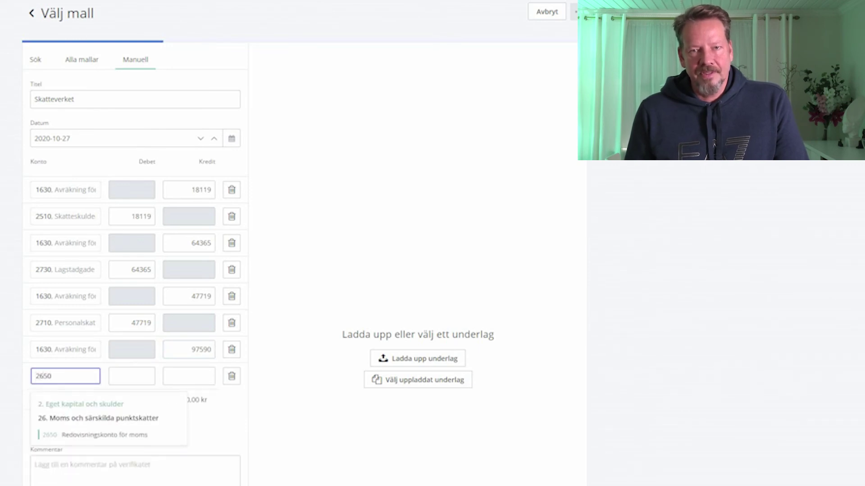
key(Return)
text(97590)
Add a line debiting tax account 1630 with 195770 for the deposit.
key(Return)
text(16930)
key(BackSpace)
key(BackSpace)
key(BackSpace)
text(30)
key(Return)
text(195770)
Add a final line crediting bank account 1930 with 195770.
key(Return)
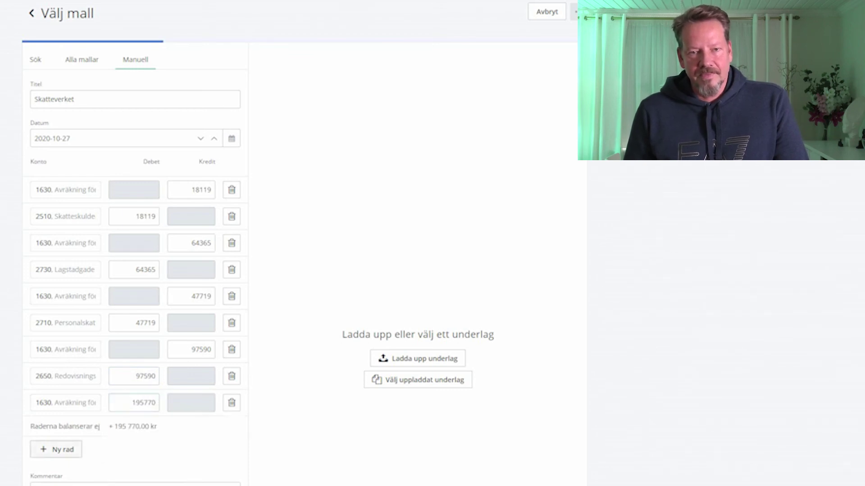
text(1930)
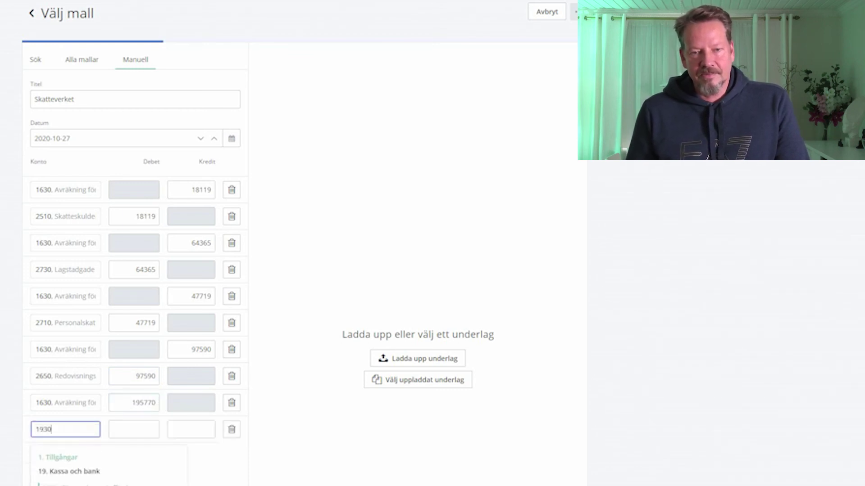
key(Return)
key(Tab)
text(197)
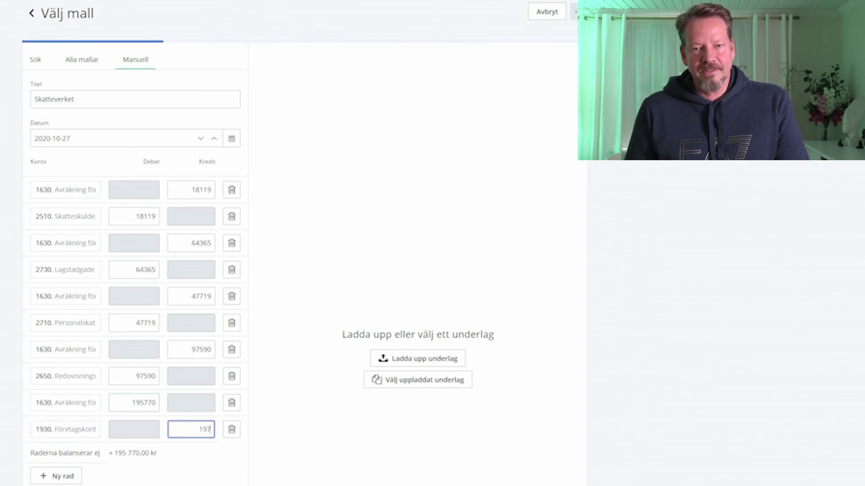
text(5770)
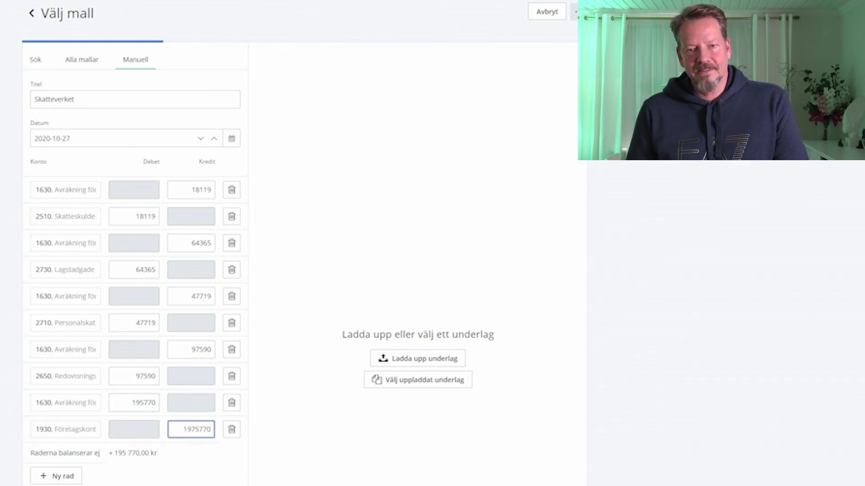
click(195, 430)
key(BackSpace)
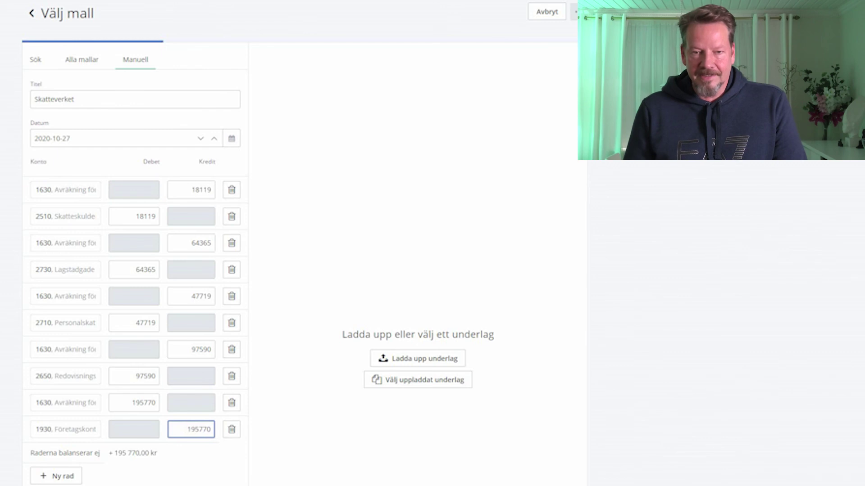
key(Tab)
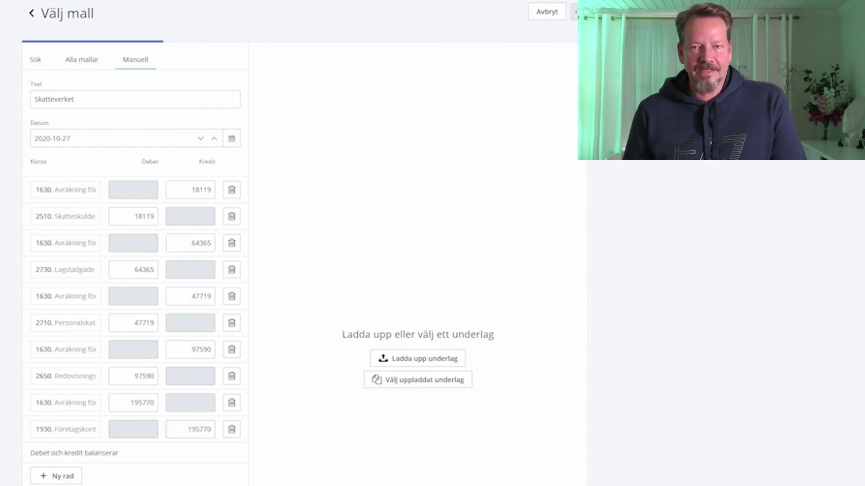